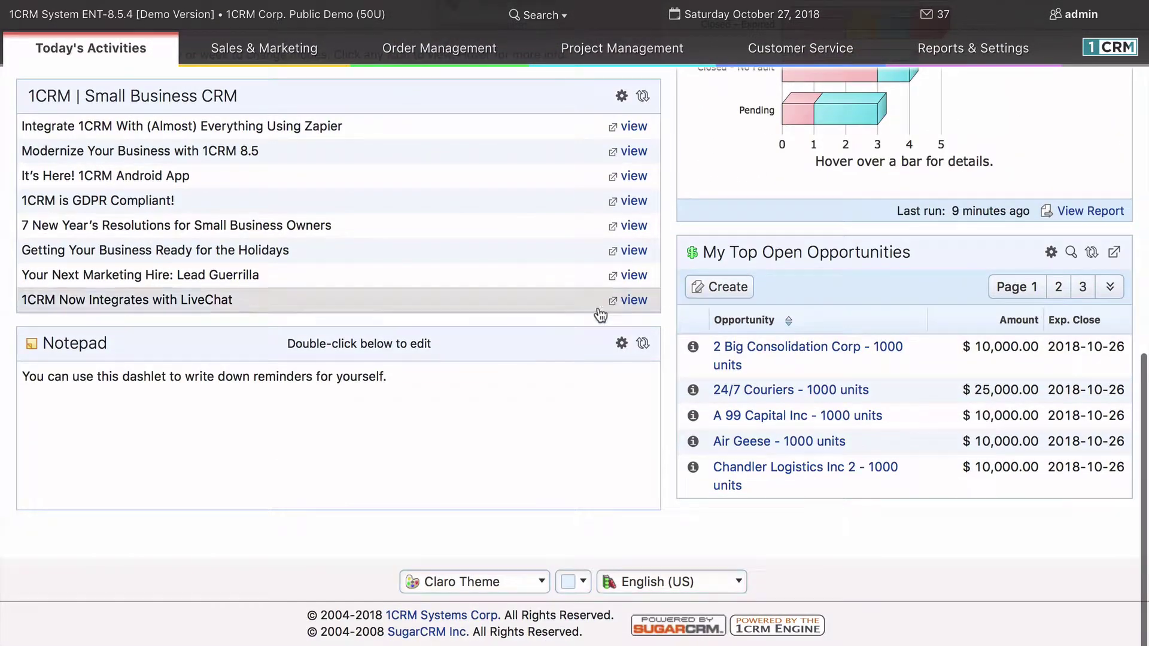
click(527, 581)
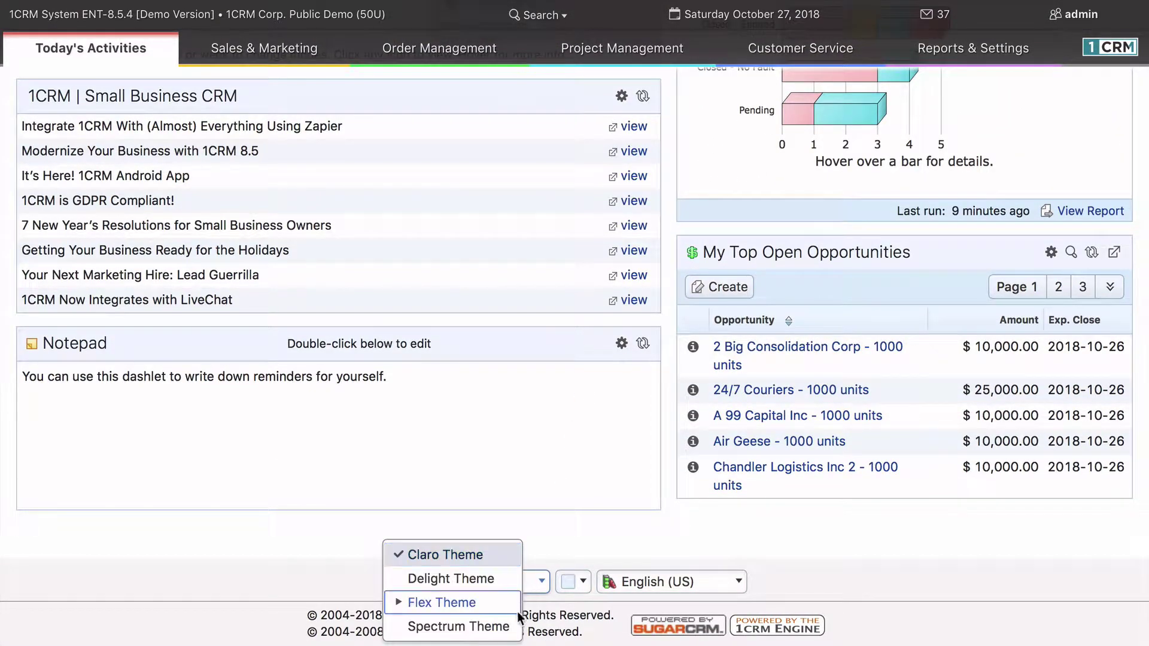
click(531, 632)
click(575, 590)
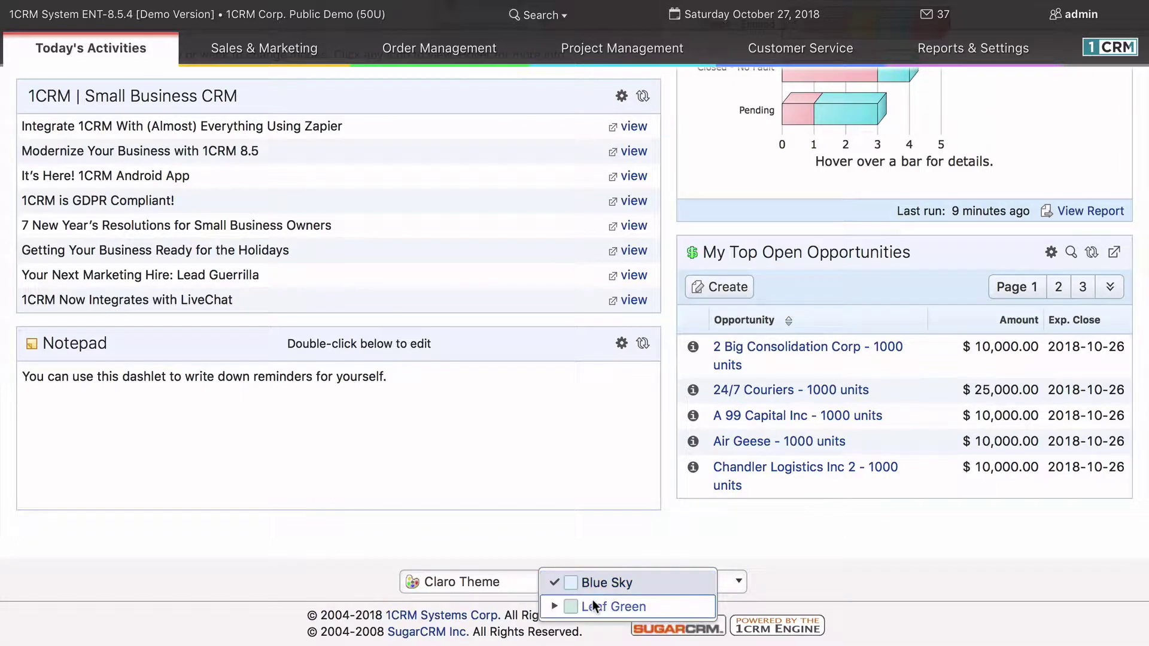
click(774, 541)
click(728, 586)
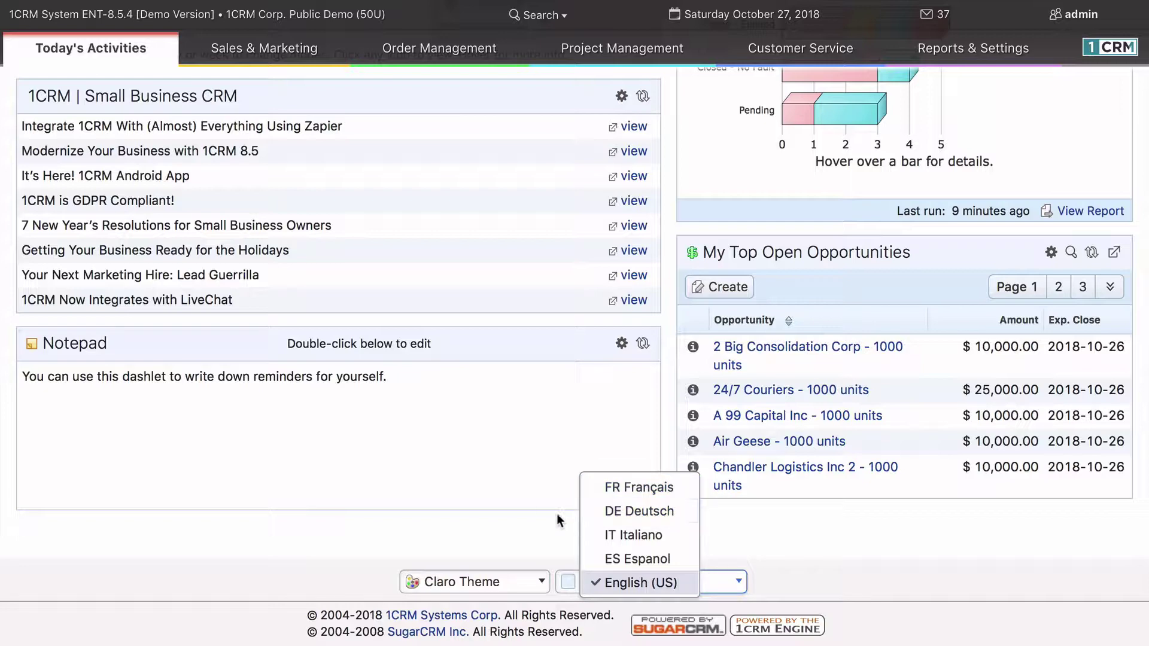
click(546, 524)
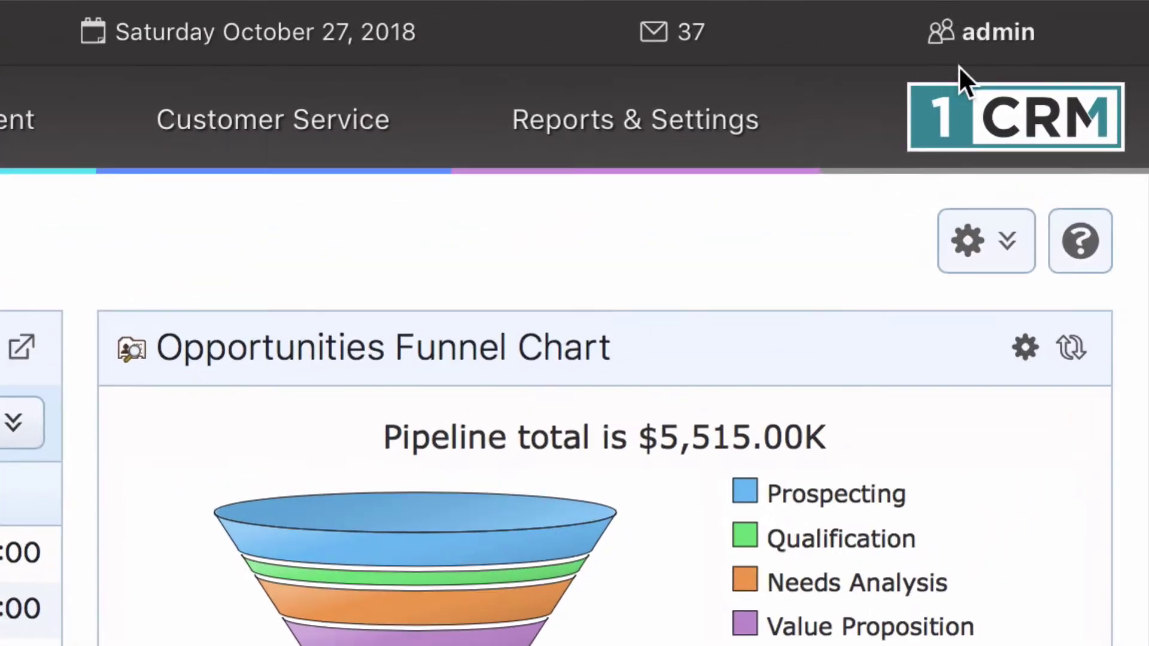
click(990, 40)
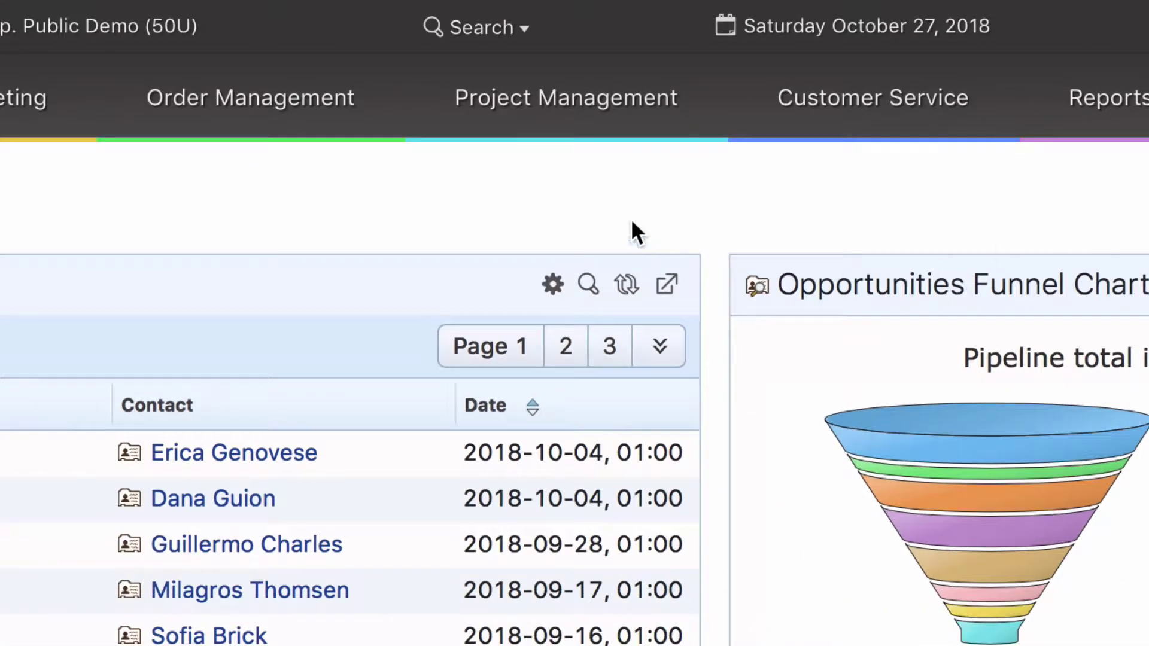
click(450, 27)
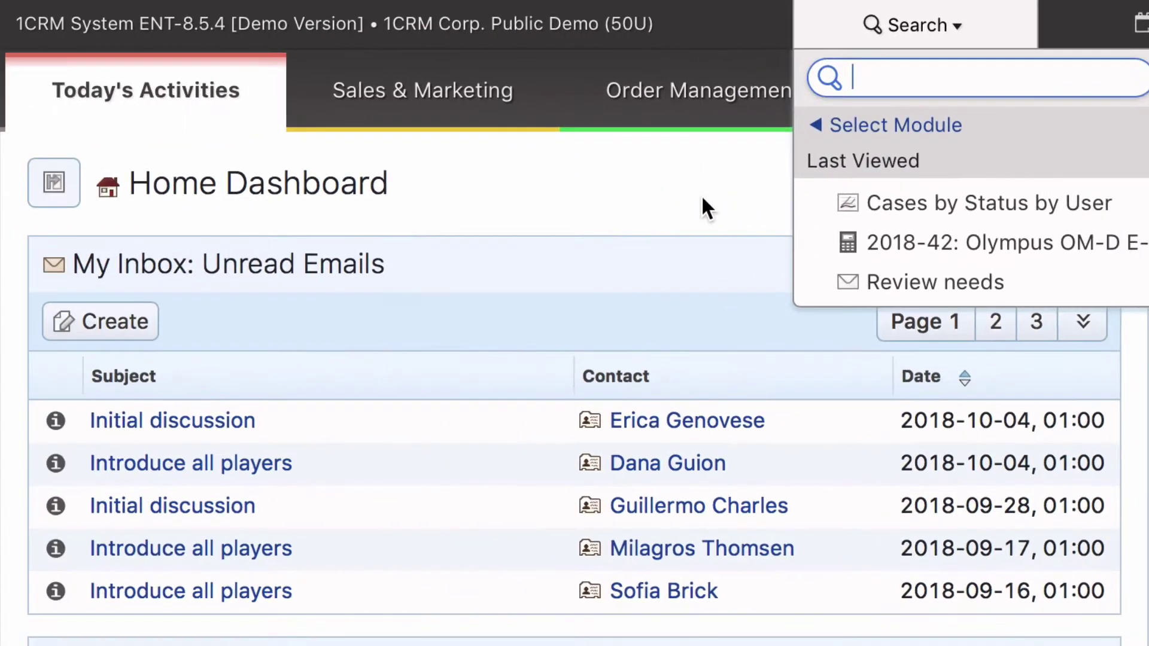
click(299, 221)
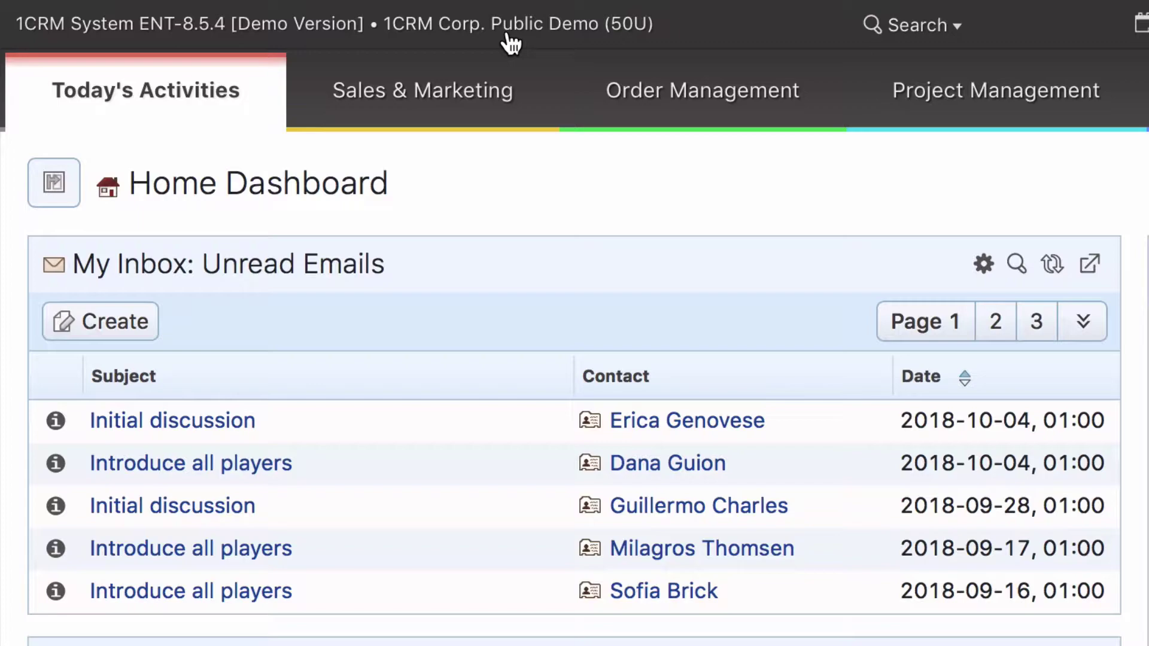
- Bring up the License and Support Information page and review the 50-user licence and support expiry
click(501, 31)
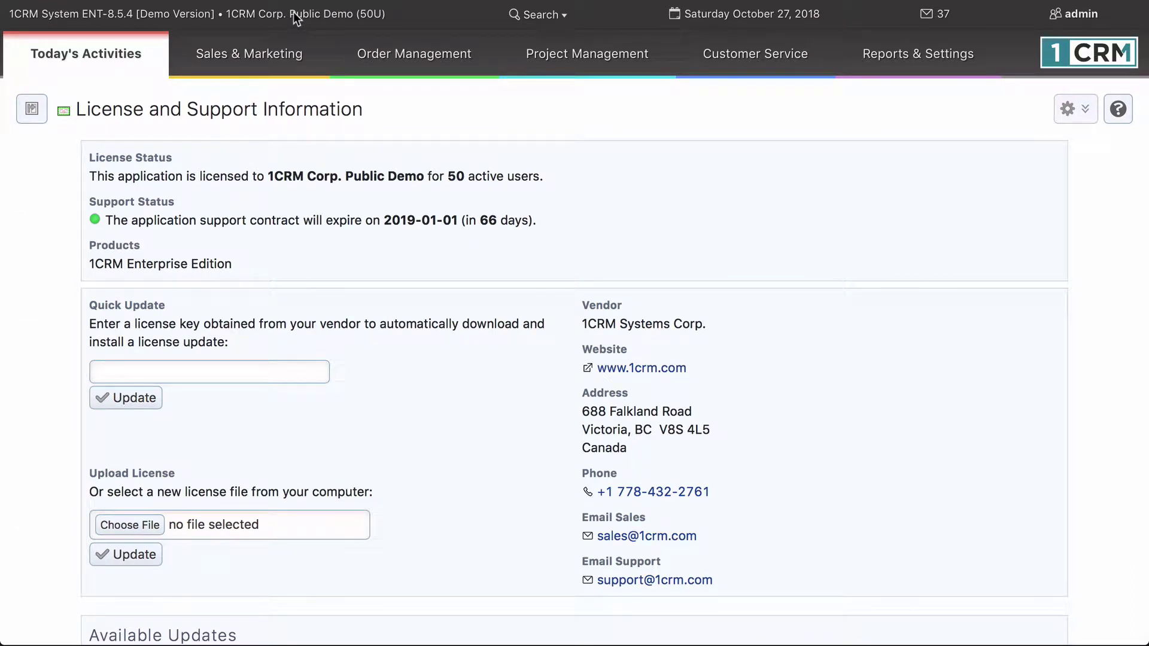
scroll(400, 274, down, 4)
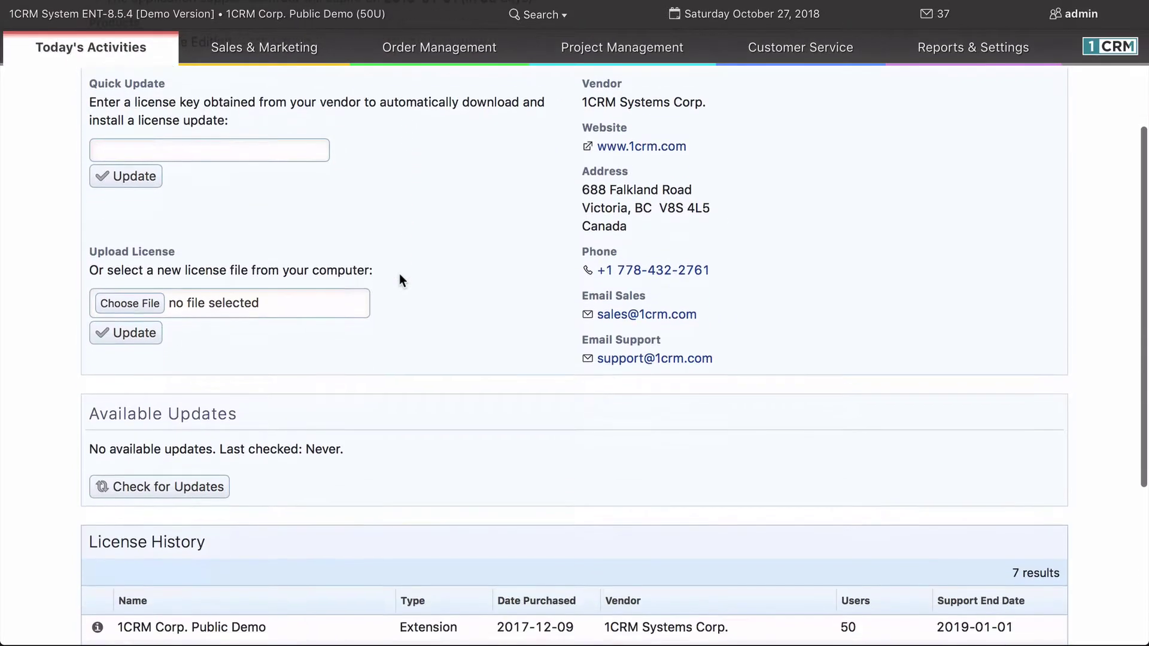
scroll(446, 16, up, 4)
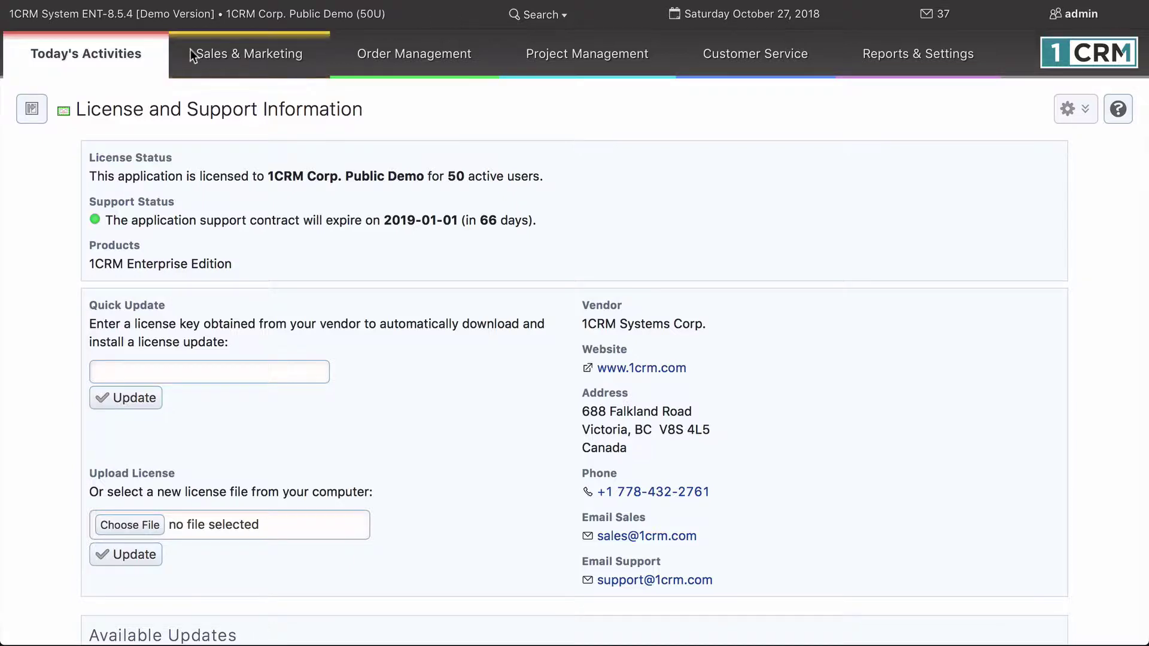
- Show each top navigation tab's module menu in turn, ending on Sales & Marketing
mouse_move(269, 52)
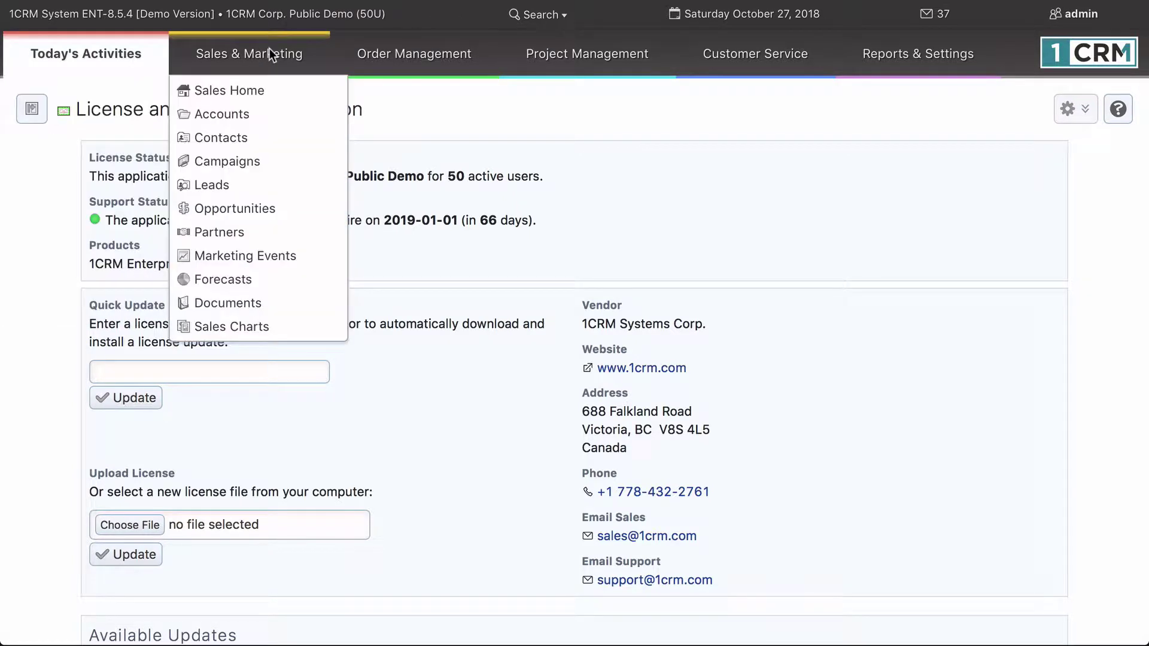
mouse_move(397, 56)
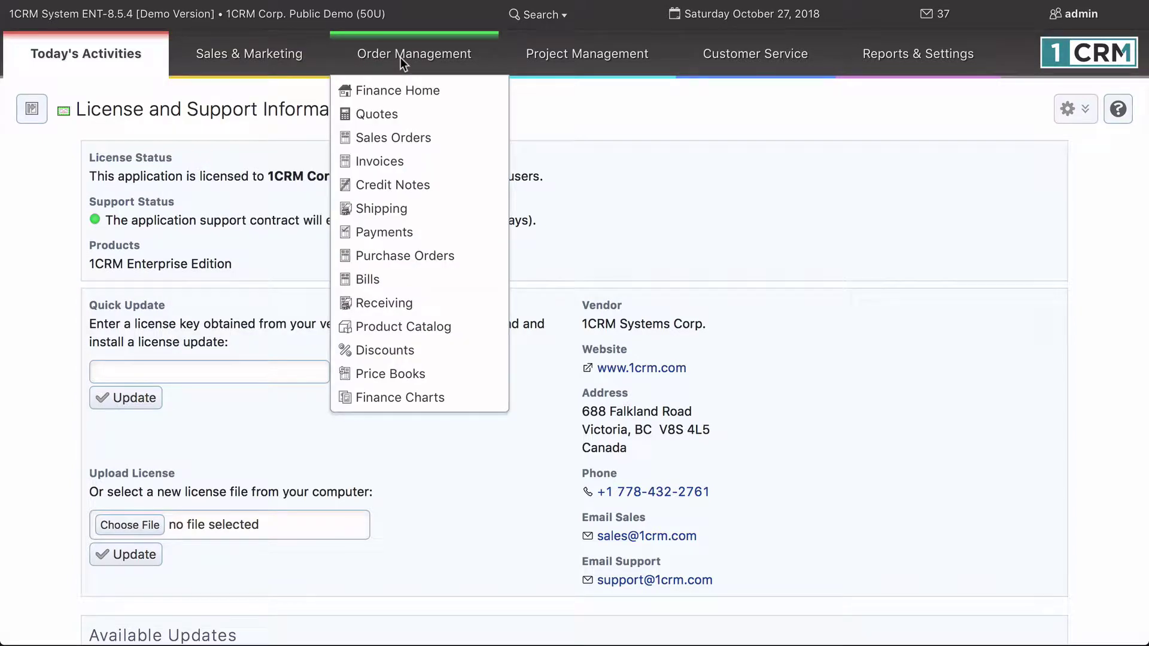
mouse_move(573, 49)
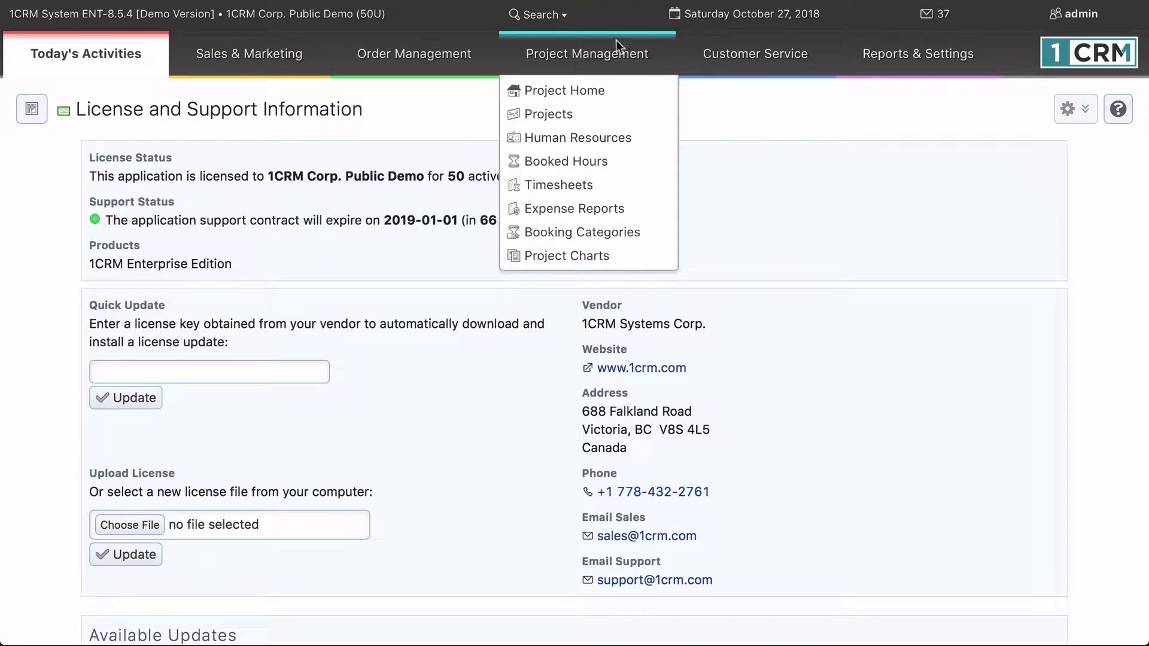
mouse_move(726, 46)
mouse_move(868, 57)
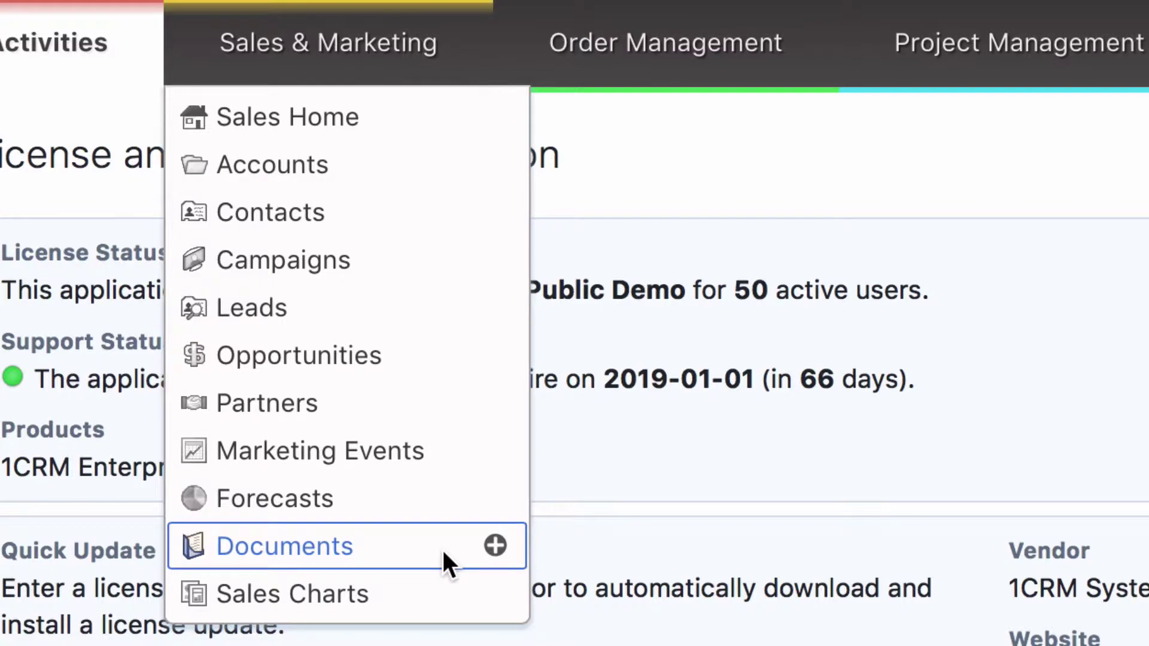
- View the Sales Charts page, scrolling through all charts and hiding then restoring the shortcuts sidebar
click(295, 589)
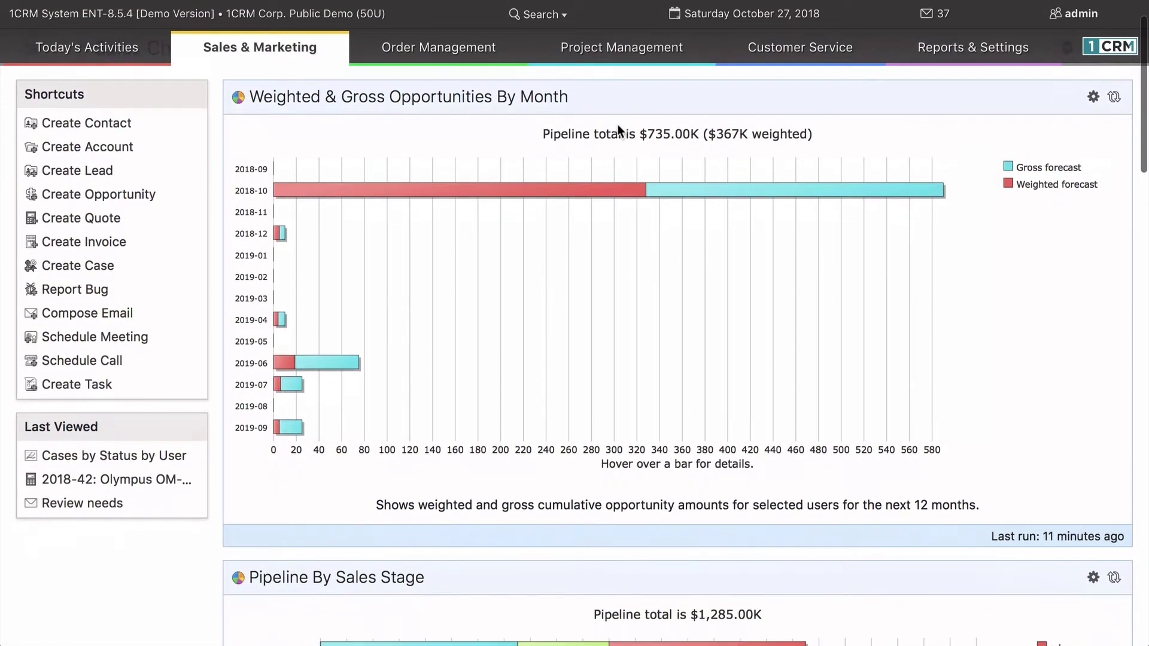
scroll(618, 125, down, 3)
scroll(618, 124, down, 10)
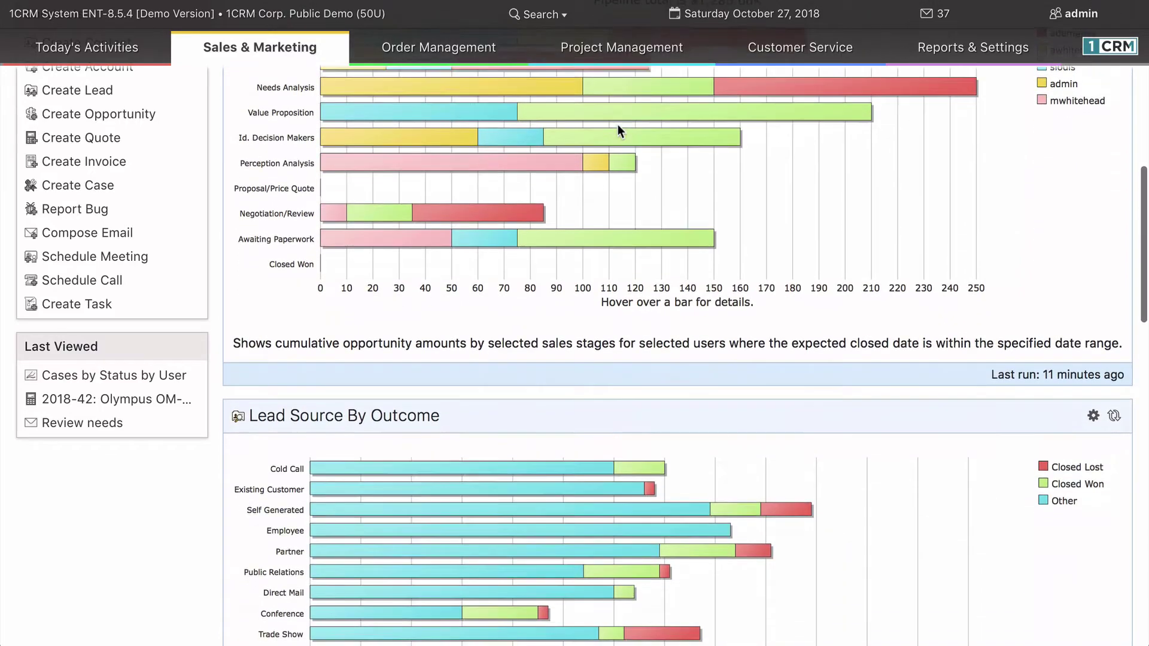
scroll(618, 124, down, 14)
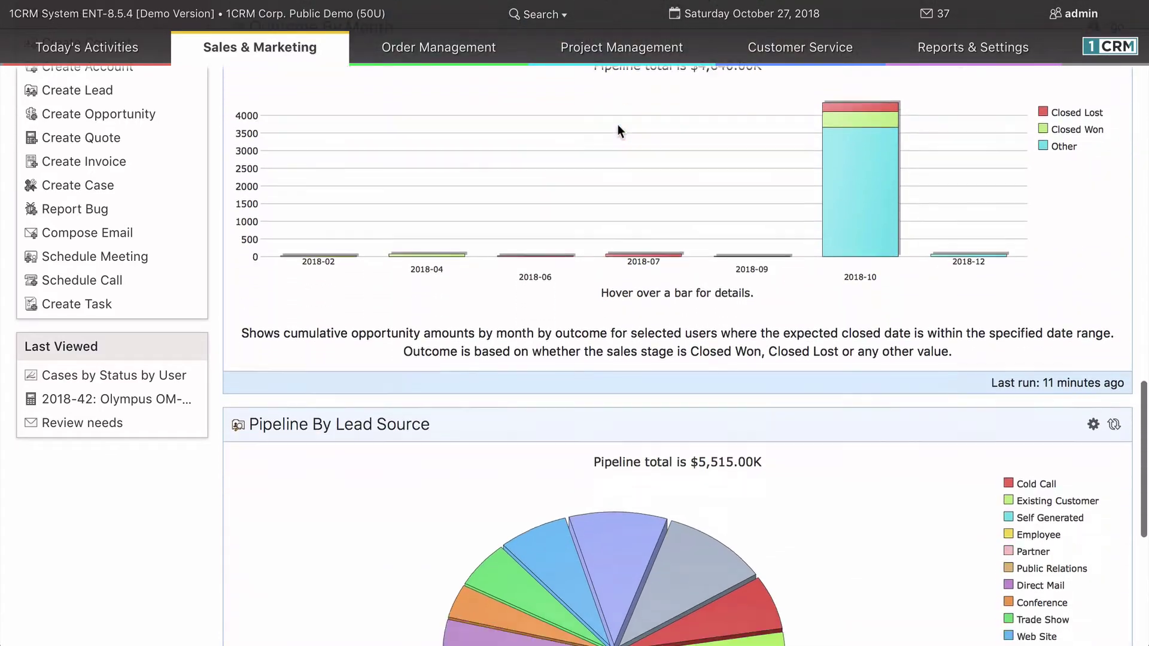
scroll(618, 125, down, 5)
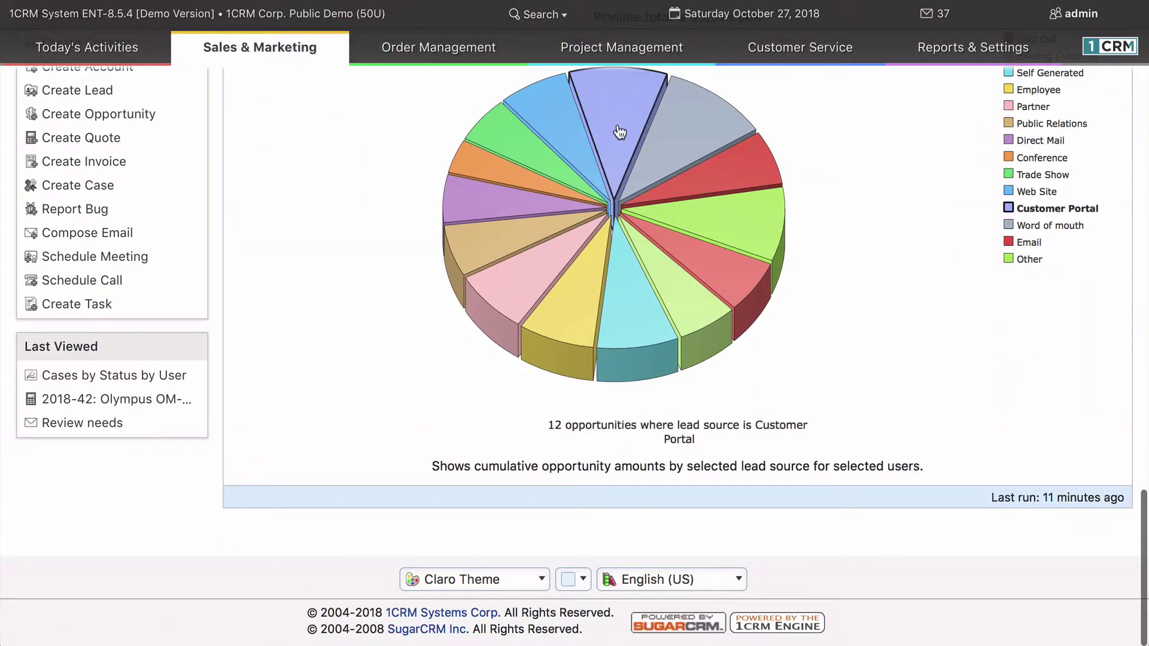
scroll(617, 124, up, 2)
scroll(620, 132, up, 1)
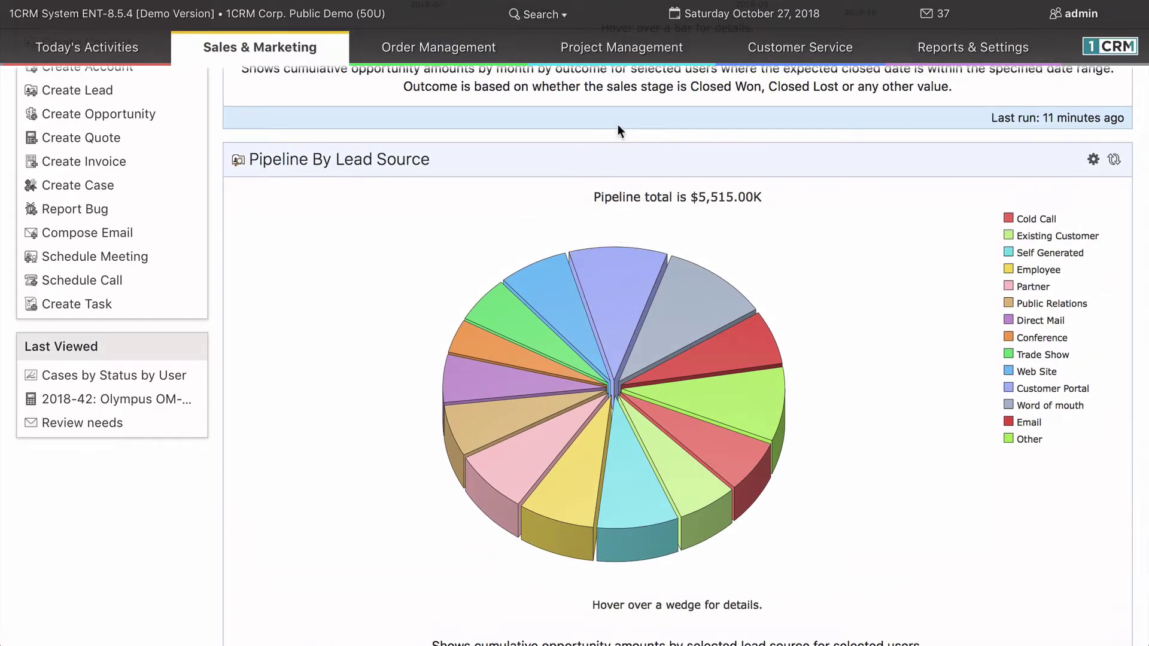
scroll(619, 127, up, 15)
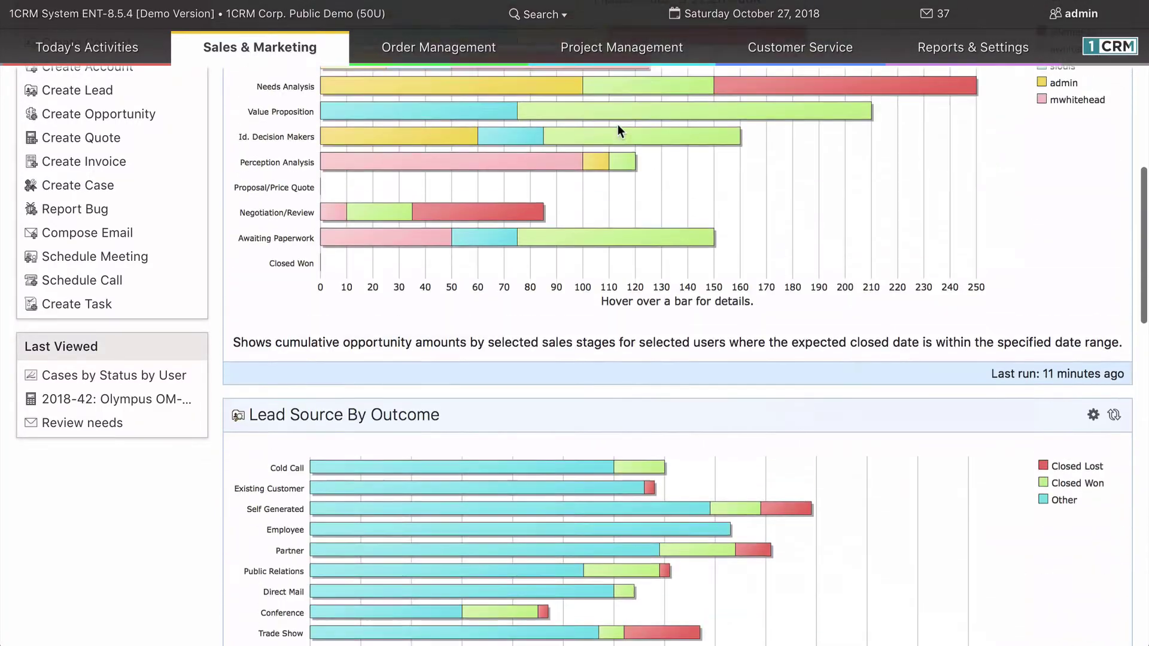
scroll(617, 125, up, 6)
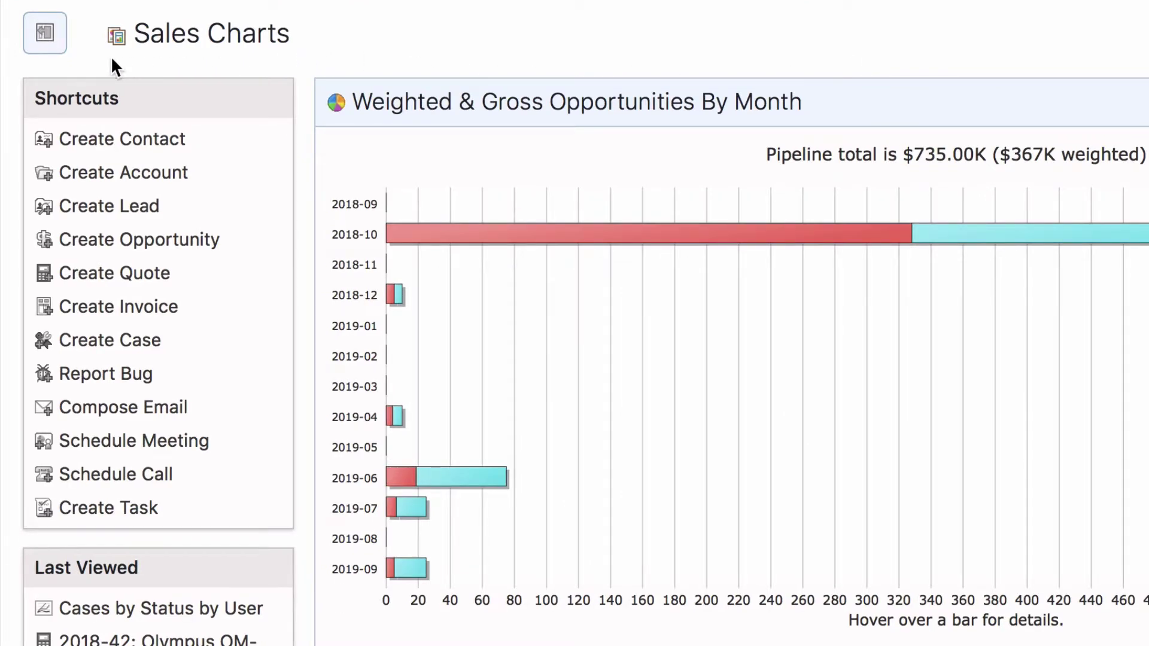
click(45, 37)
click(45, 37)
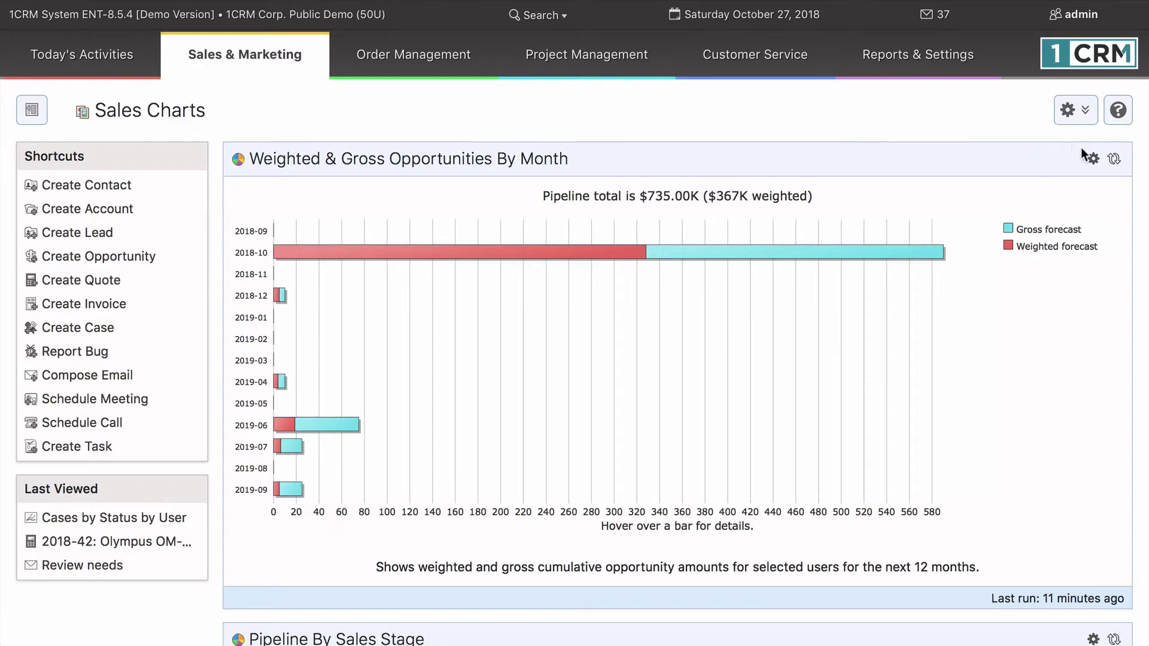
- Search the online help guide for 'CRM' to list its matching topics
click(1119, 114)
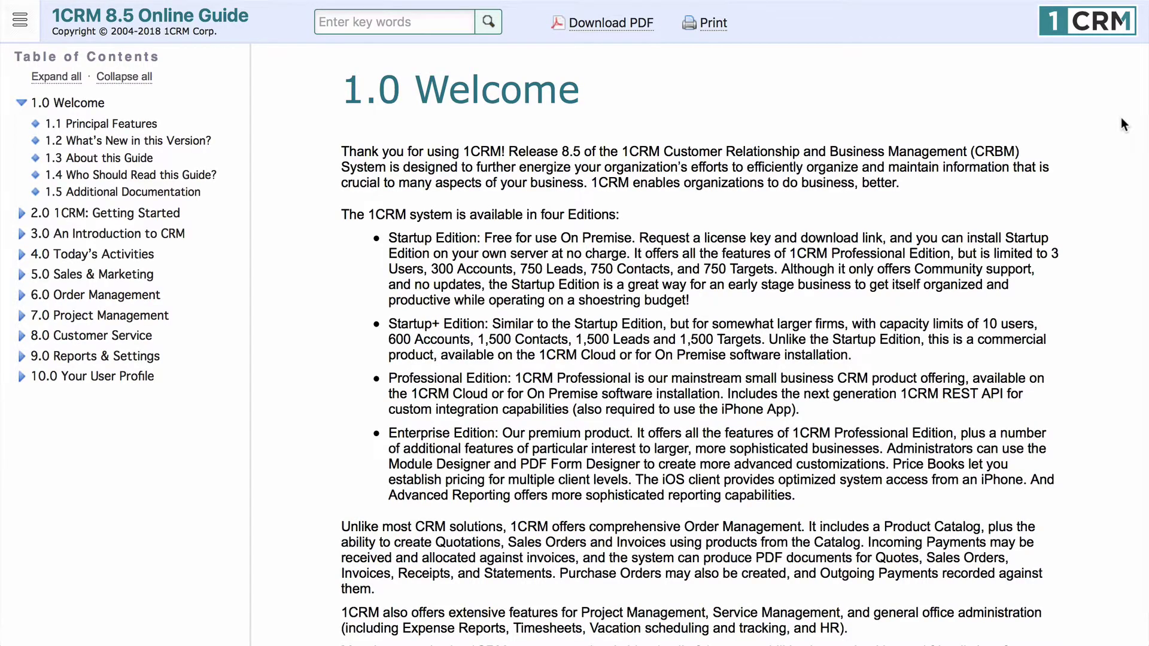
click(418, 24)
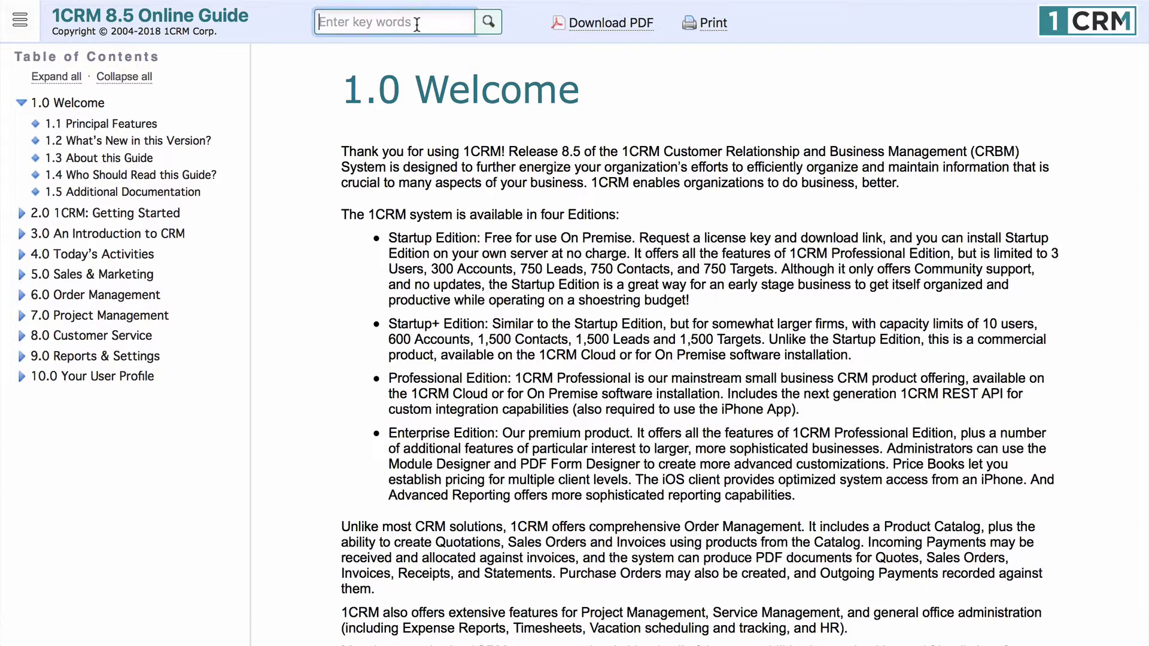
text(CRM)
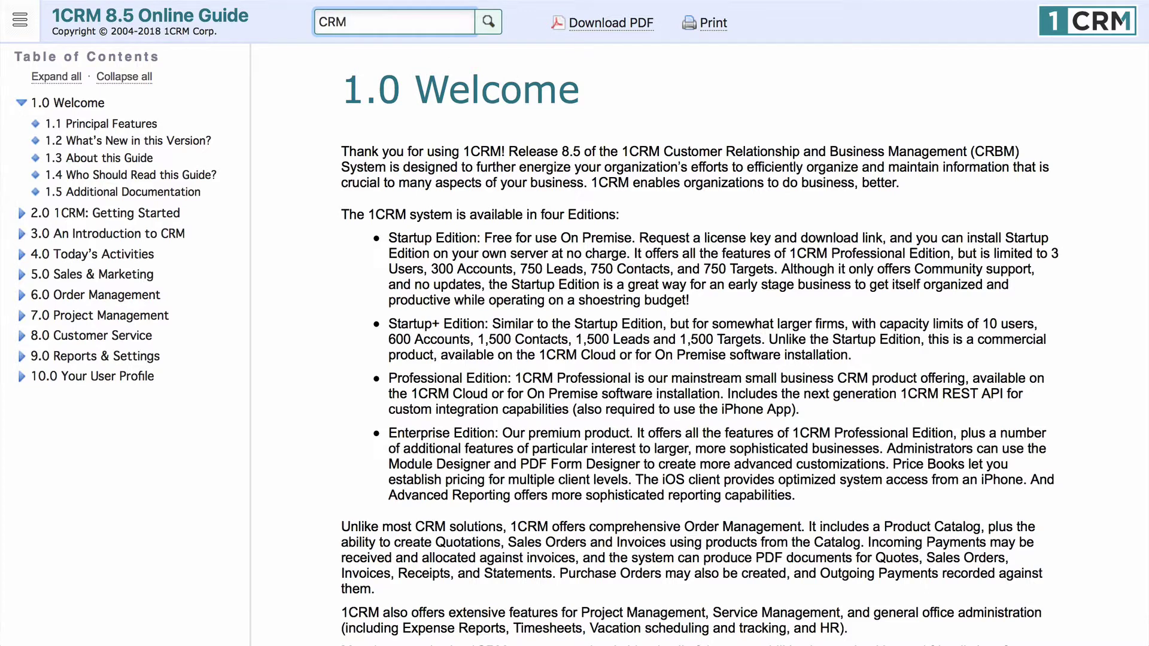
key(Return)
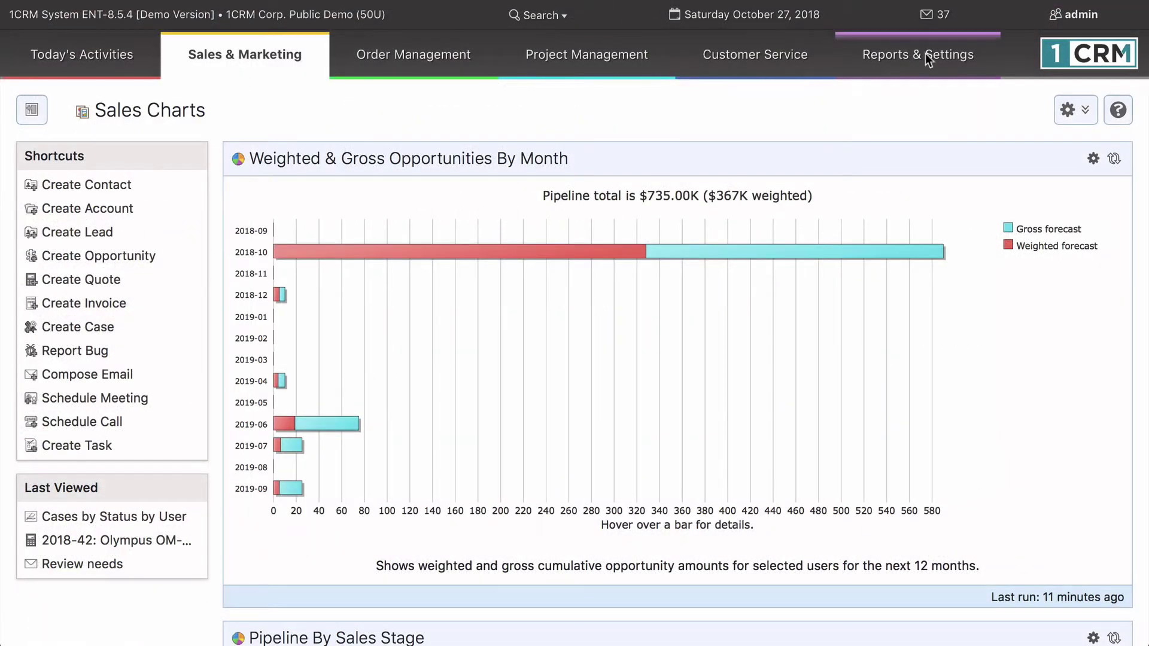
mouse_move(928, 54)
mouse_move(1069, 23)
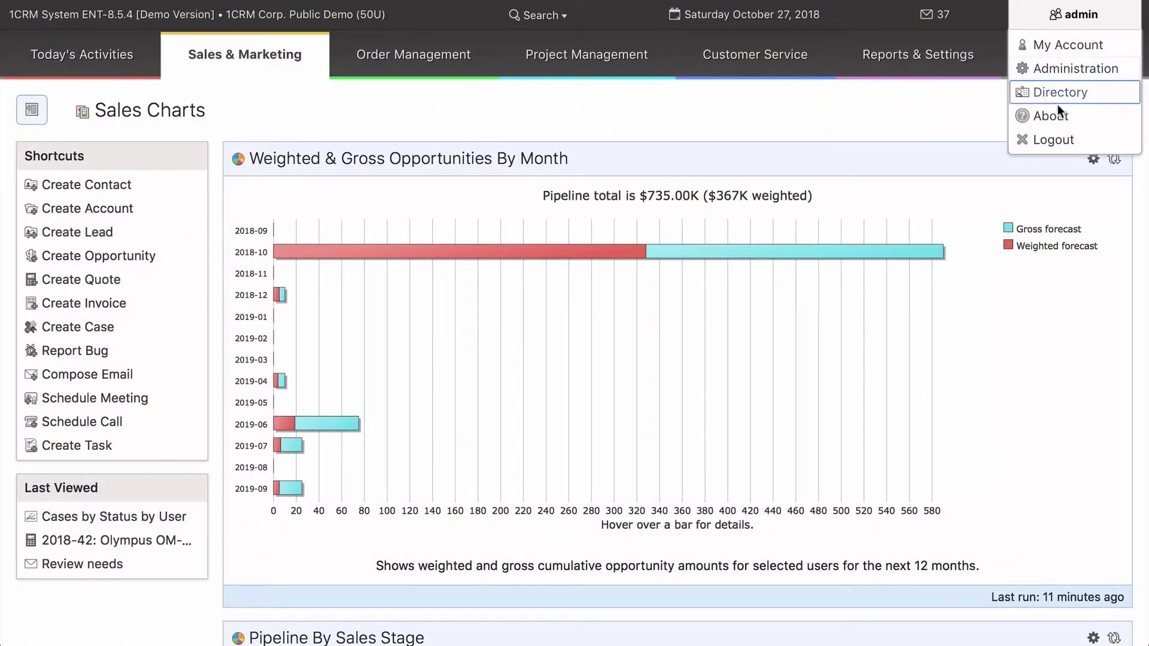
- Log out of the demo and move from first name to last name on the website's free trial form
click(1064, 139)
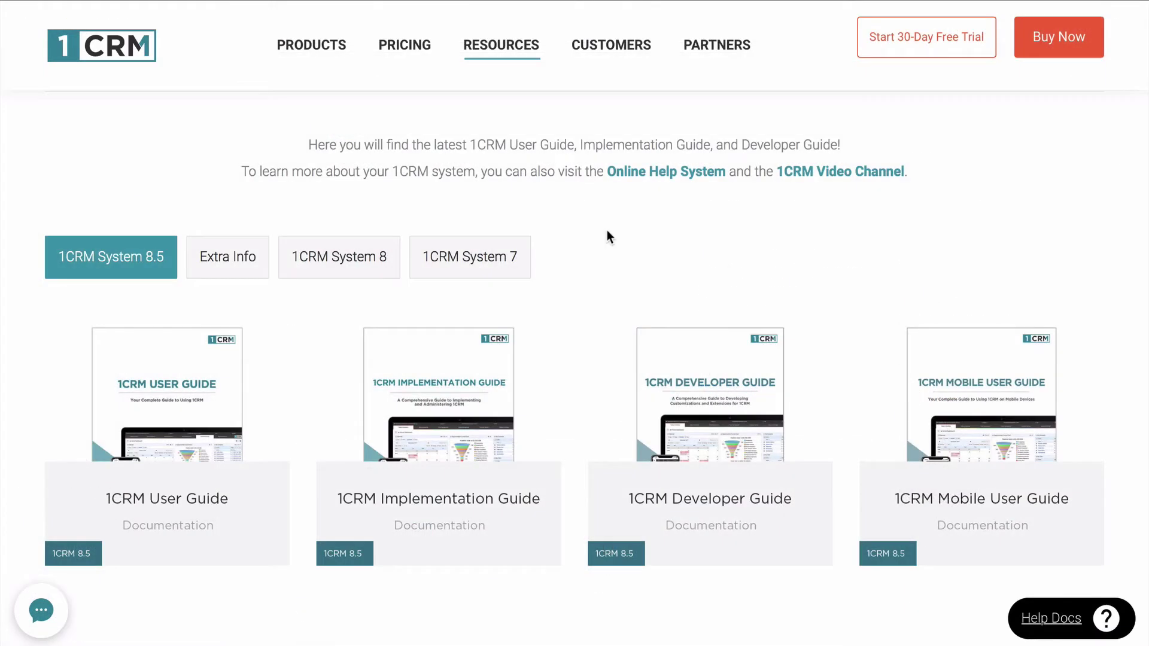
scroll(607, 237, down, 1)
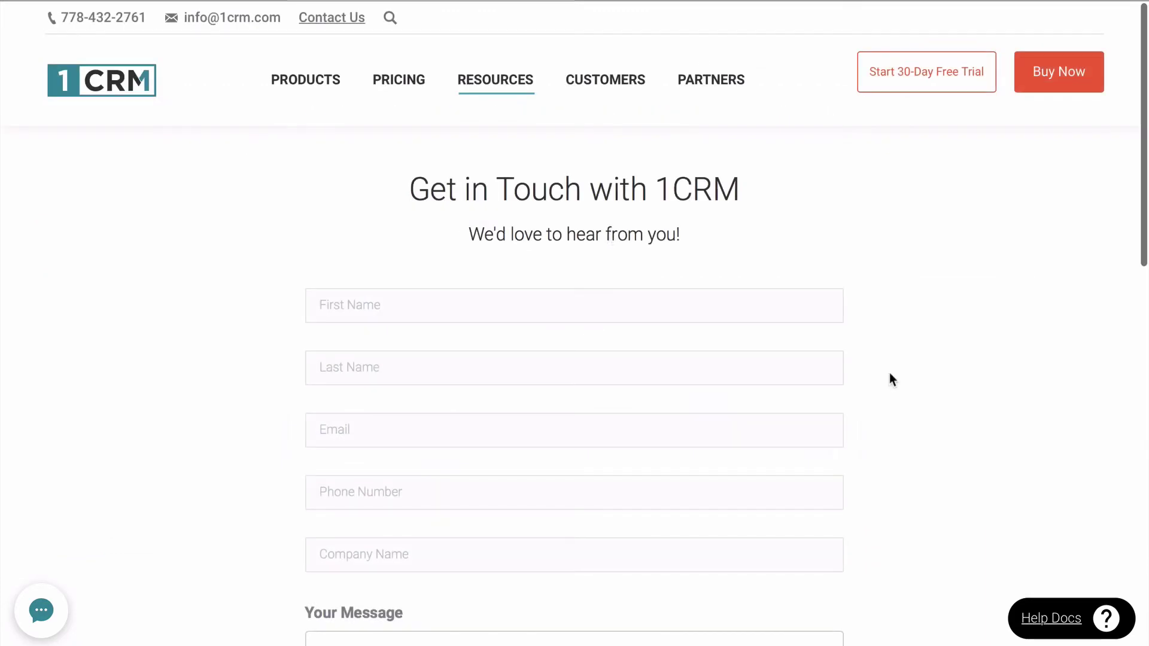
scroll(890, 375, down, 3)
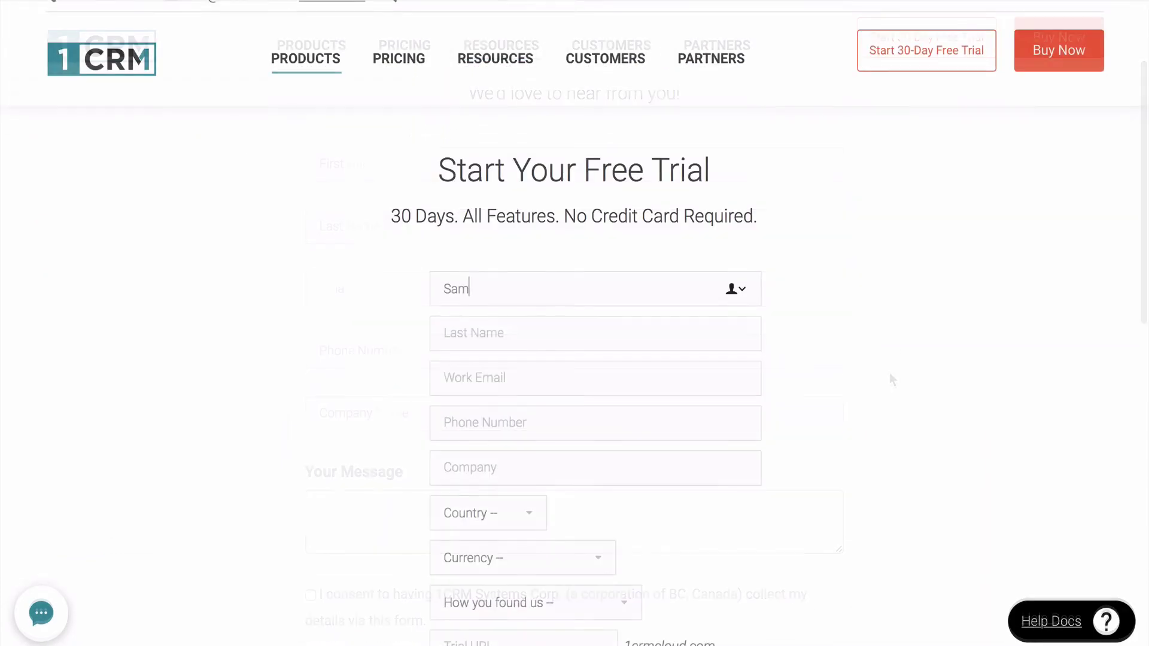
key(Tab)
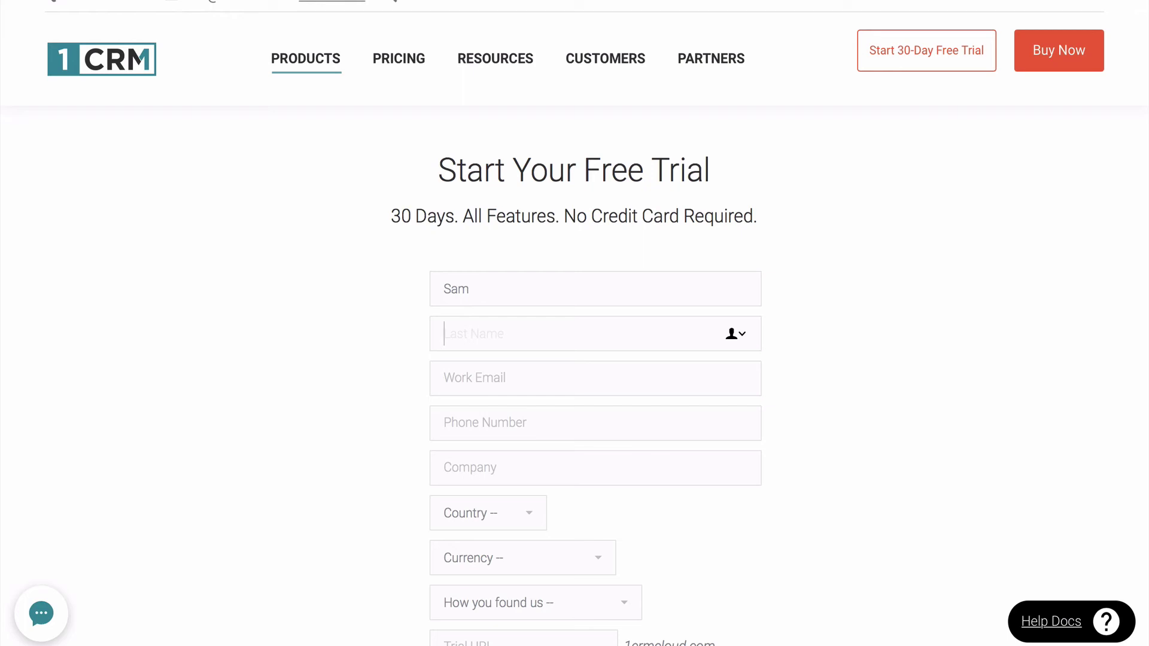